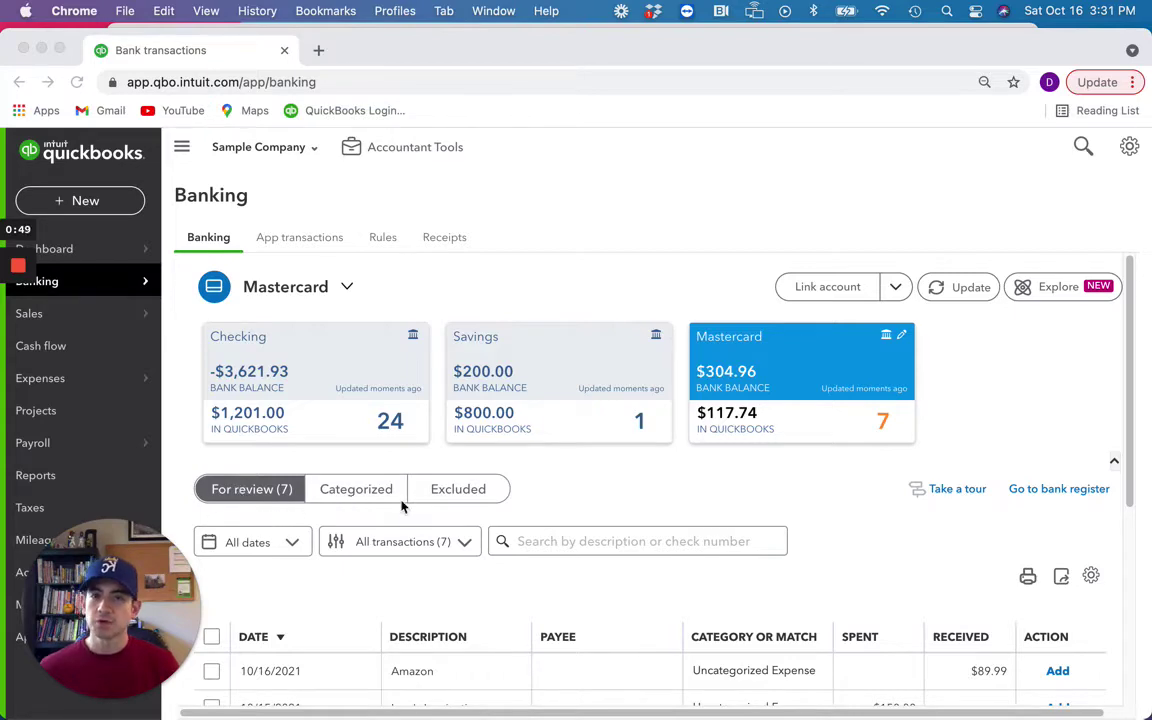
Select the 10/02/2021 Squeaky Kleen Car $19.99 charge and exclude it from review.
{"action": "scroll", "coordinate": [404, 504], "scroll_direction": "down", "scroll_amount": 4}
{"action": "scroll", "coordinate": [420, 506], "scroll_direction": "down", "scroll_amount": 3}
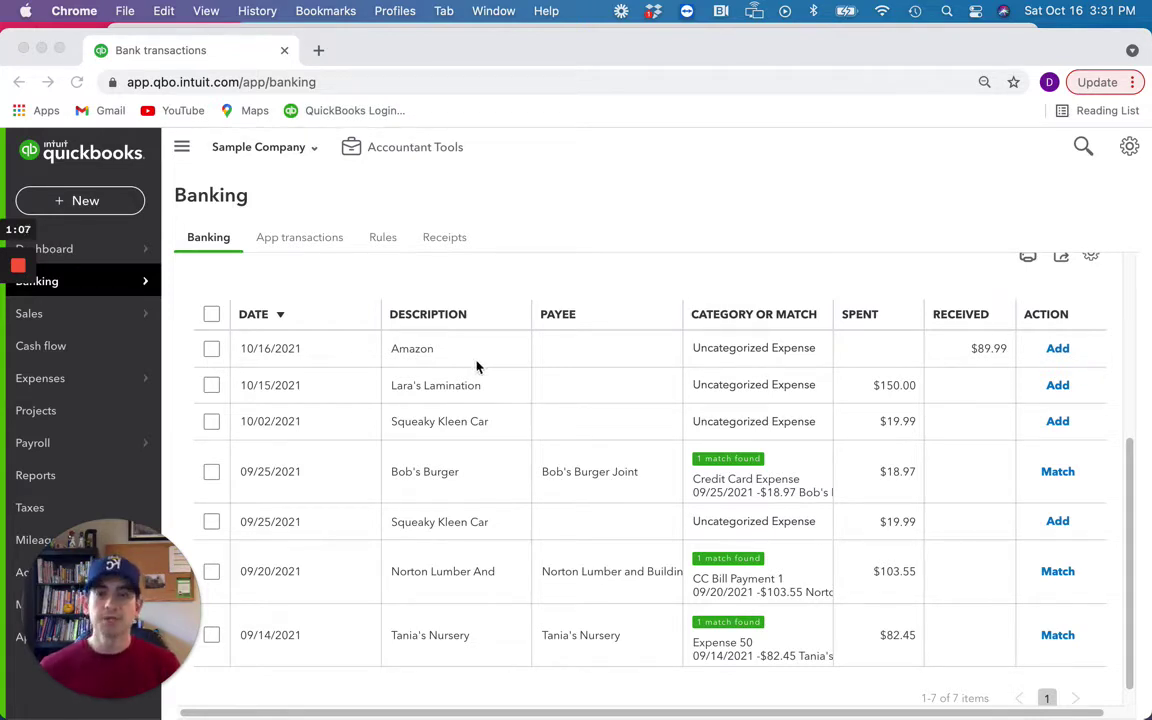
{"action": "scroll", "coordinate": [476, 366], "scroll_direction": "up", "scroll_amount": 5}
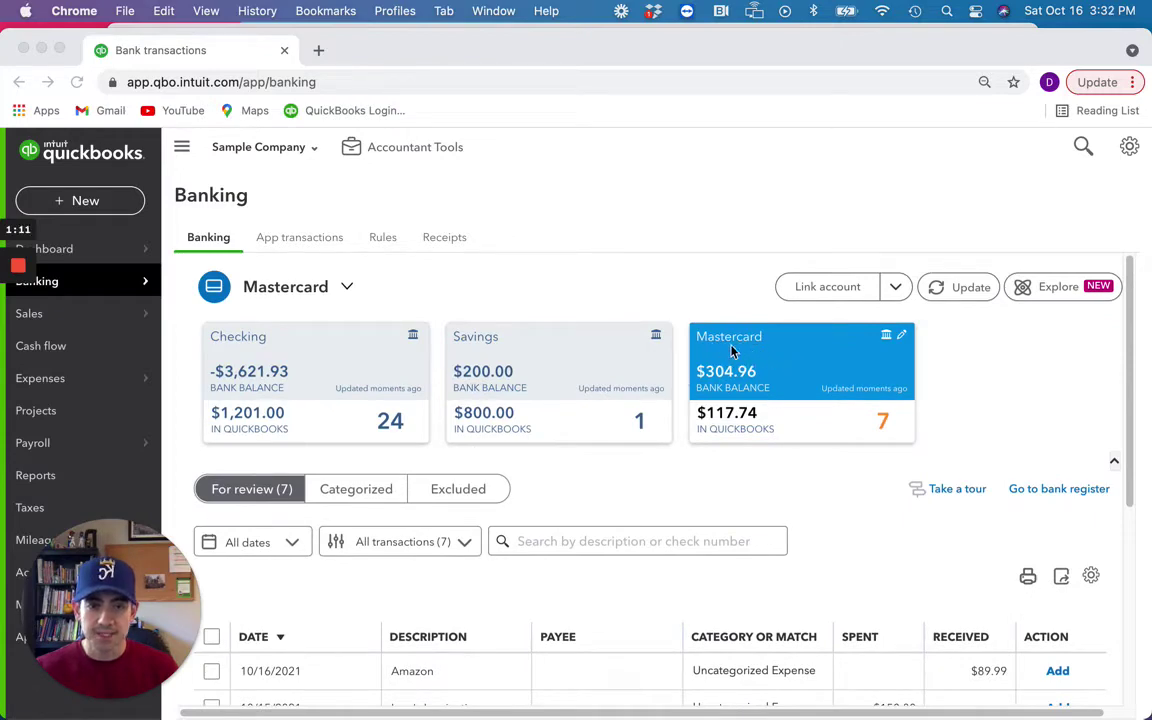
{"action": "scroll", "coordinate": [628, 485], "scroll_direction": "down", "scroll_amount": 2}
{"action": "scroll", "coordinate": [628, 485], "scroll_direction": "down", "scroll_amount": 5}
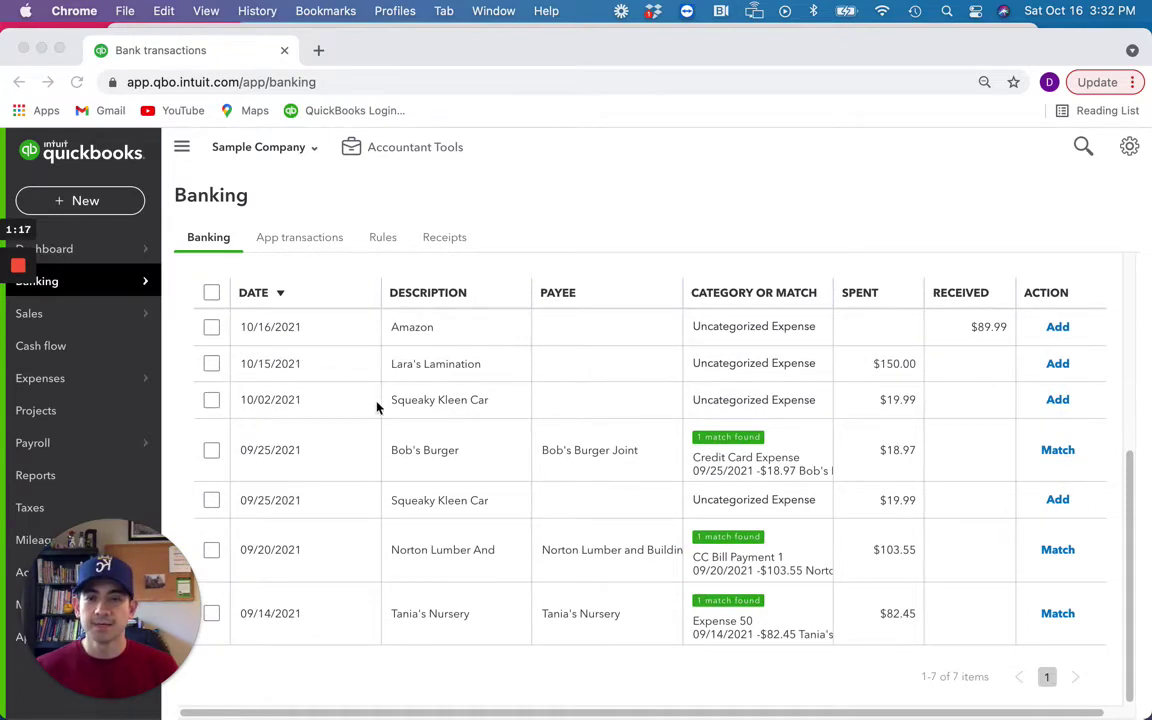
{"action": "scroll", "coordinate": [400, 432], "scroll_direction": "up", "scroll_amount": 1}
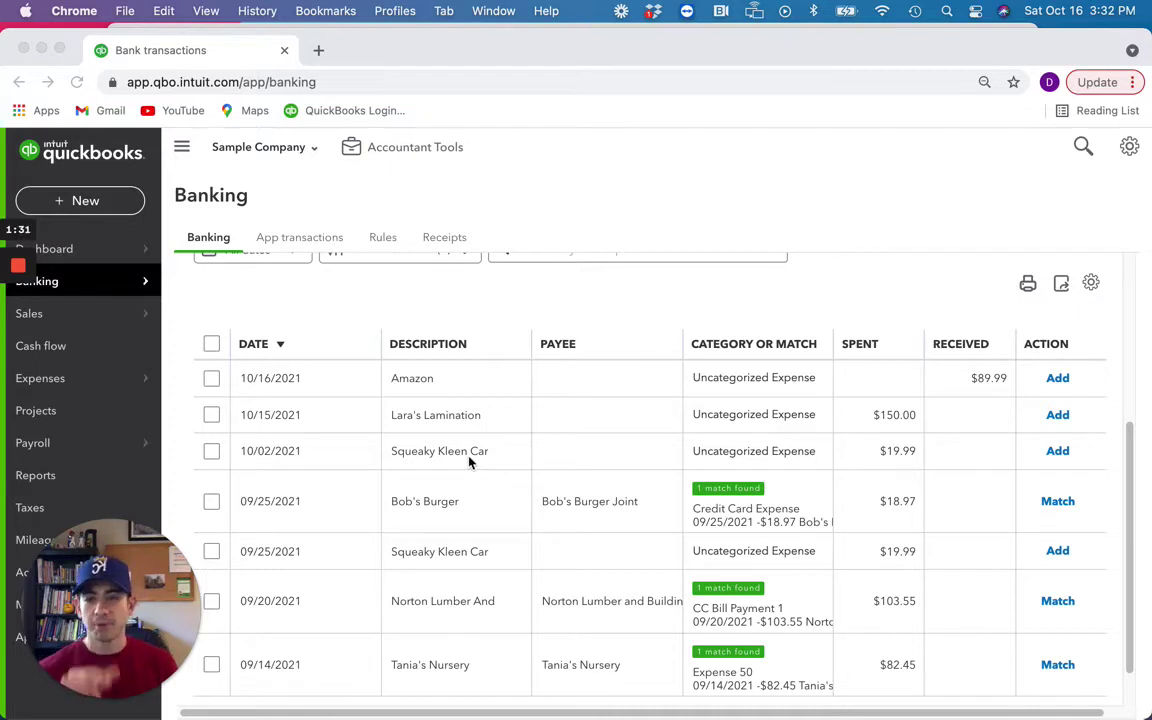
{"action": "scroll", "coordinate": [469, 460], "scroll_direction": "up", "scroll_amount": 1}
{"action": "scroll", "coordinate": [469, 460], "scroll_direction": "up", "scroll_amount": 1}
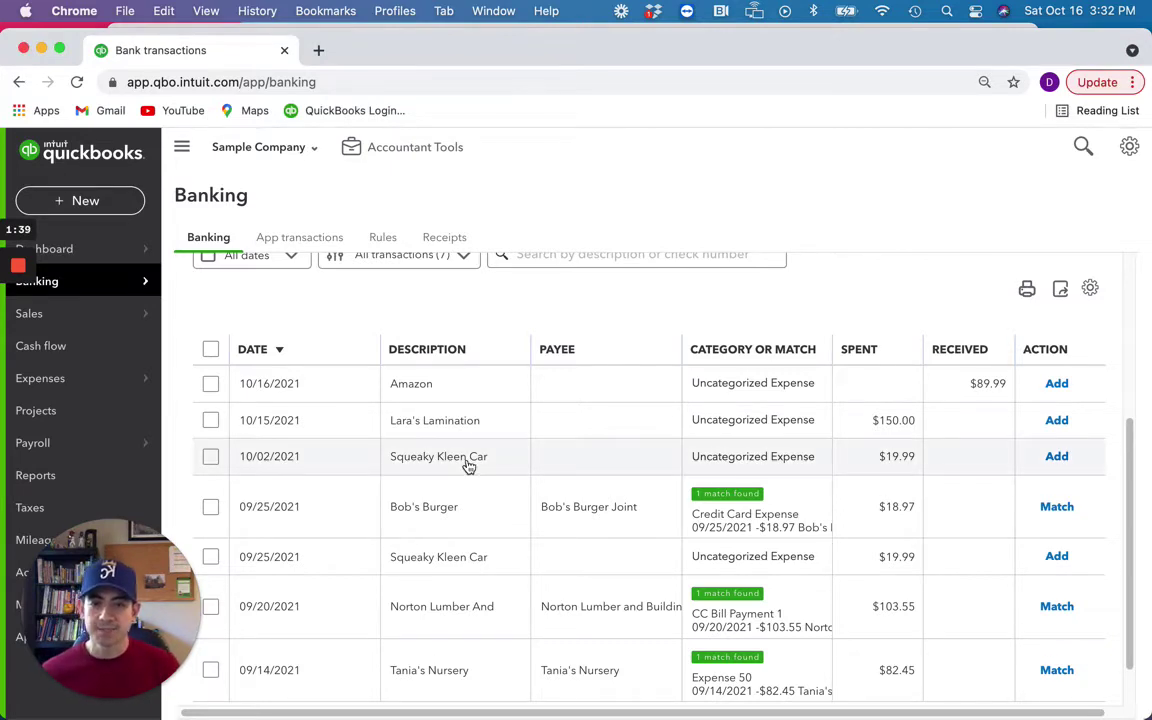
{"action": "left_click", "coordinate": [467, 462]}
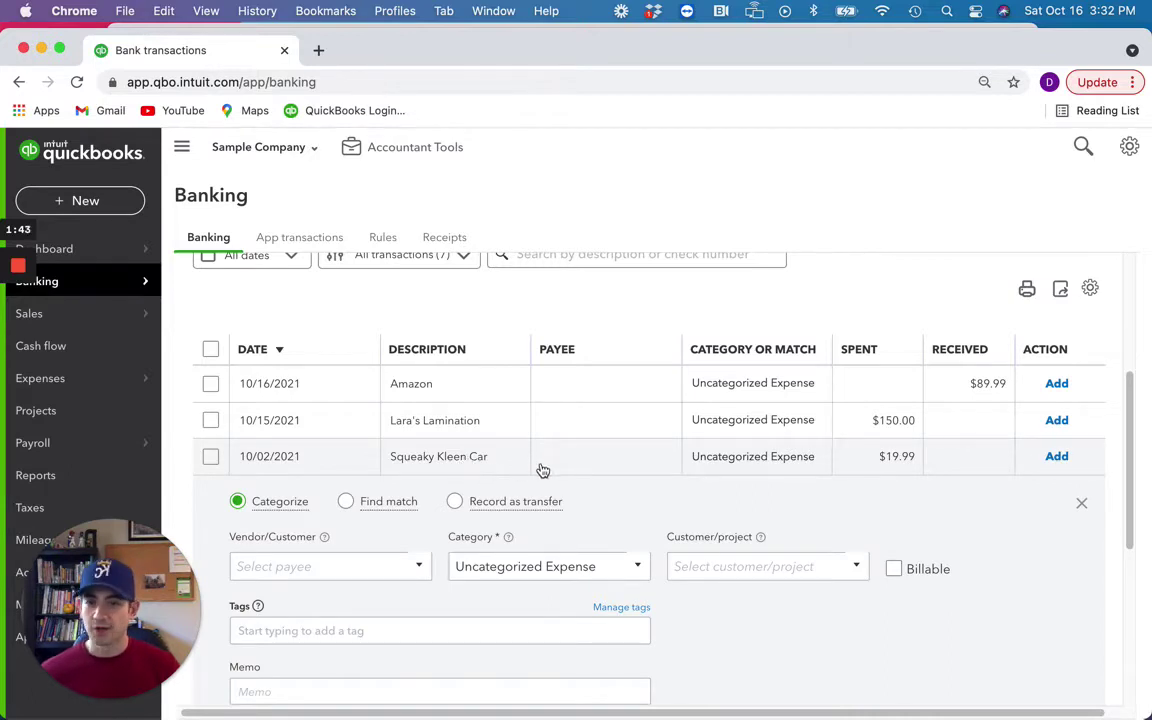
{"action": "scroll", "coordinate": [497, 455], "scroll_direction": "up", "scroll_amount": 1}
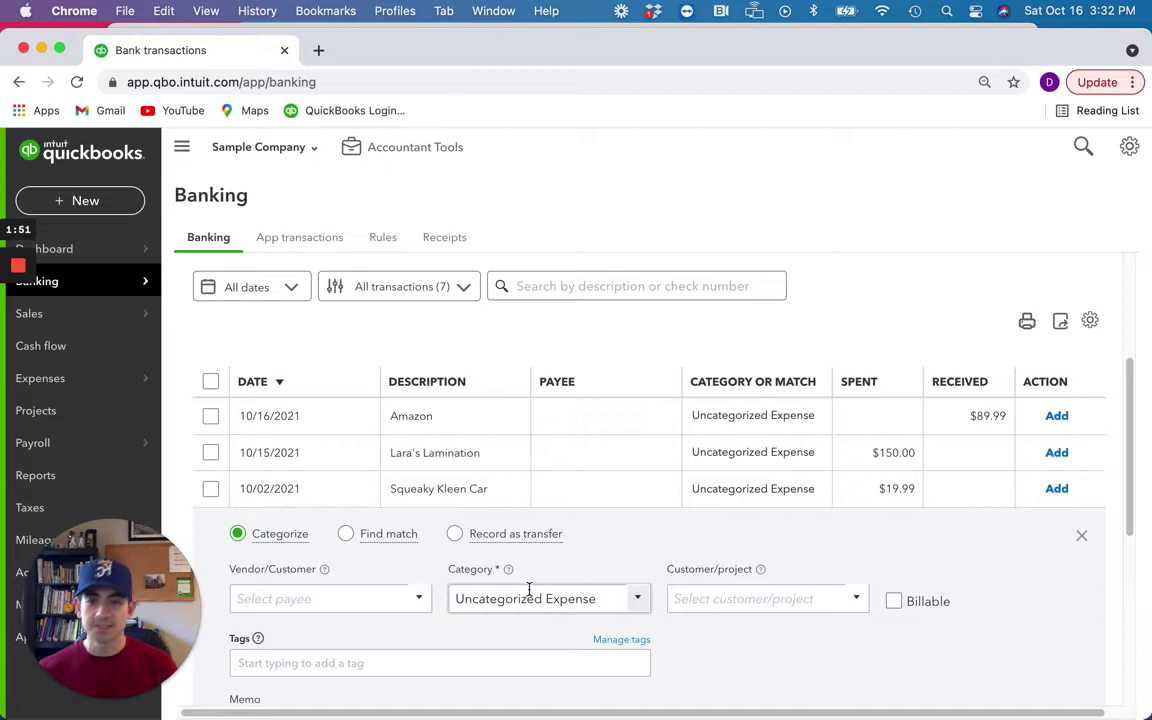
{"action": "left_click", "coordinate": [210, 489]}
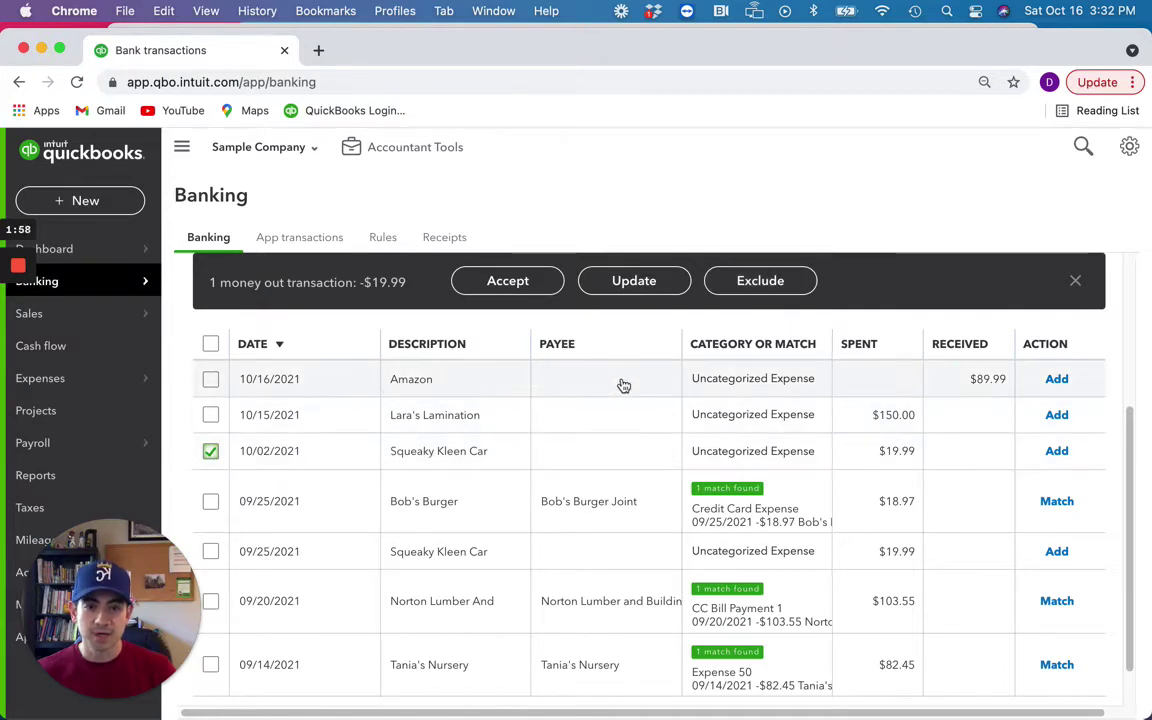
{"action": "left_click", "coordinate": [747, 287]}
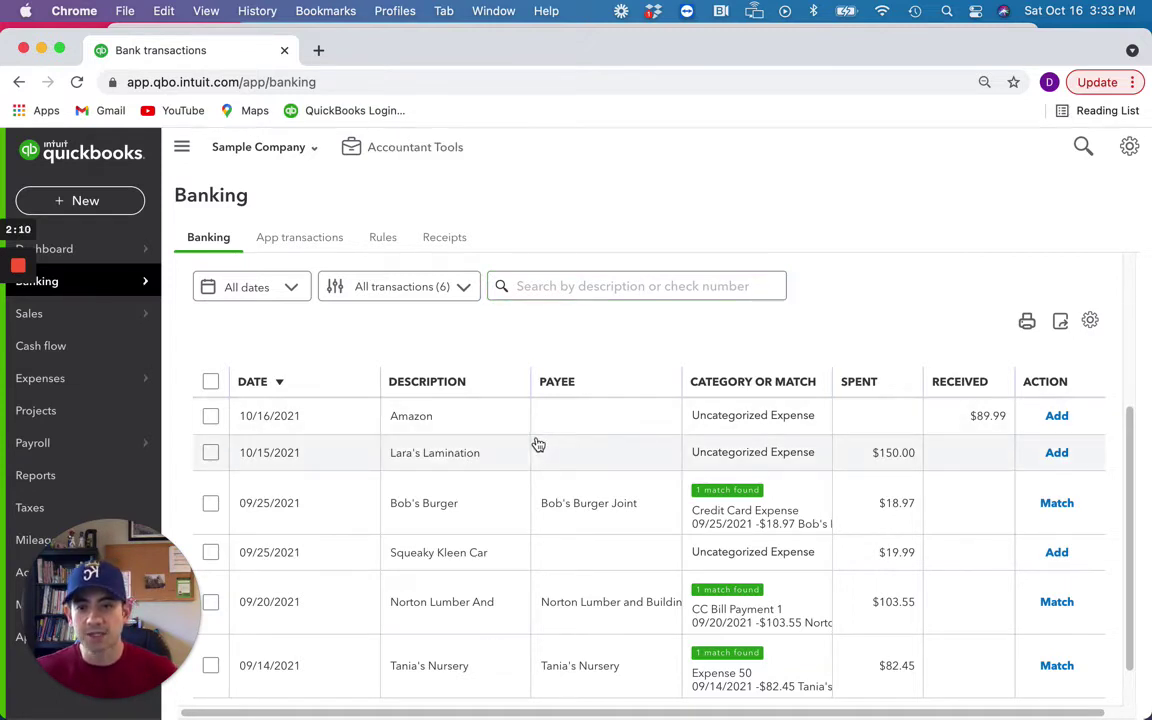
{"action": "scroll", "coordinate": [535, 443], "scroll_direction": "up", "scroll_amount": 2}
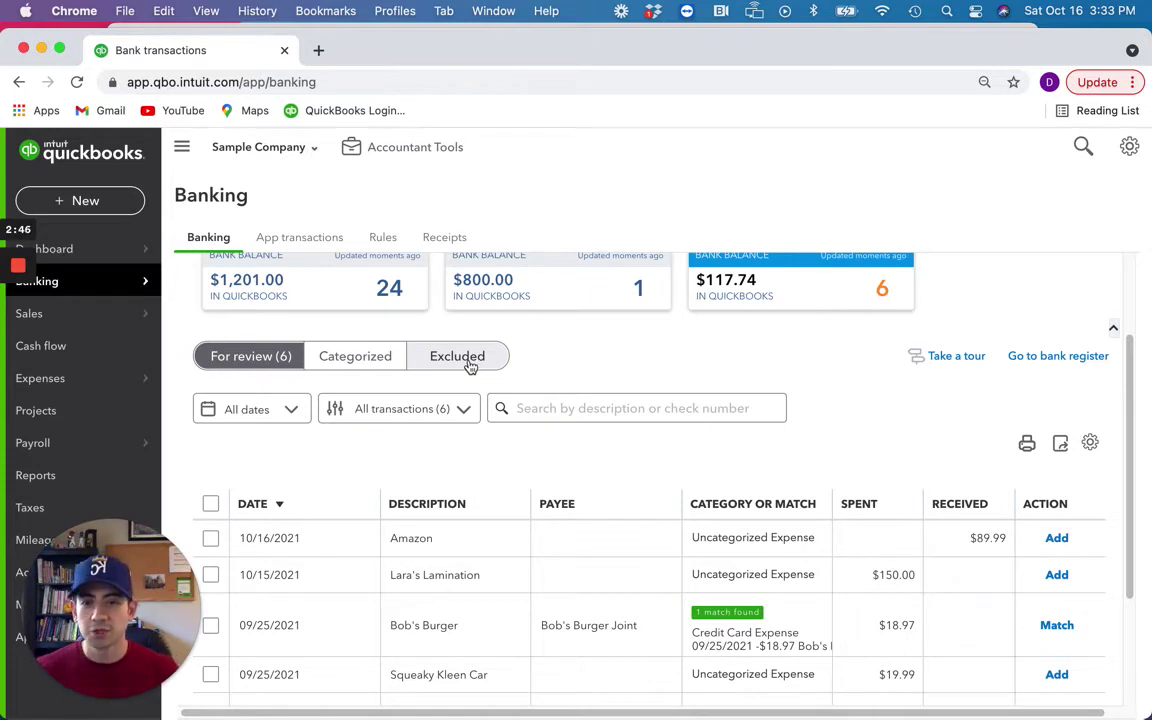
Undo the Squeaky Kleen Car exclusion on the Excluded tab and return to For review.
{"action": "left_click", "coordinate": [470, 366]}
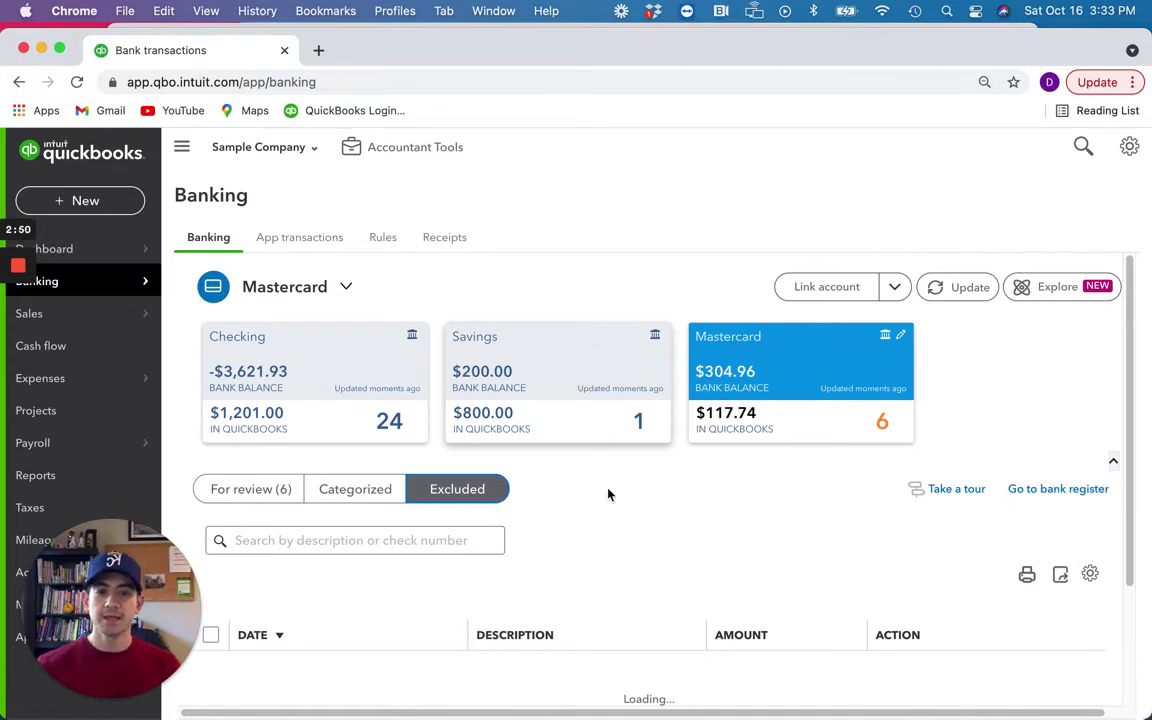
{"action": "scroll", "coordinate": [607, 494], "scroll_direction": "down", "scroll_amount": 3}
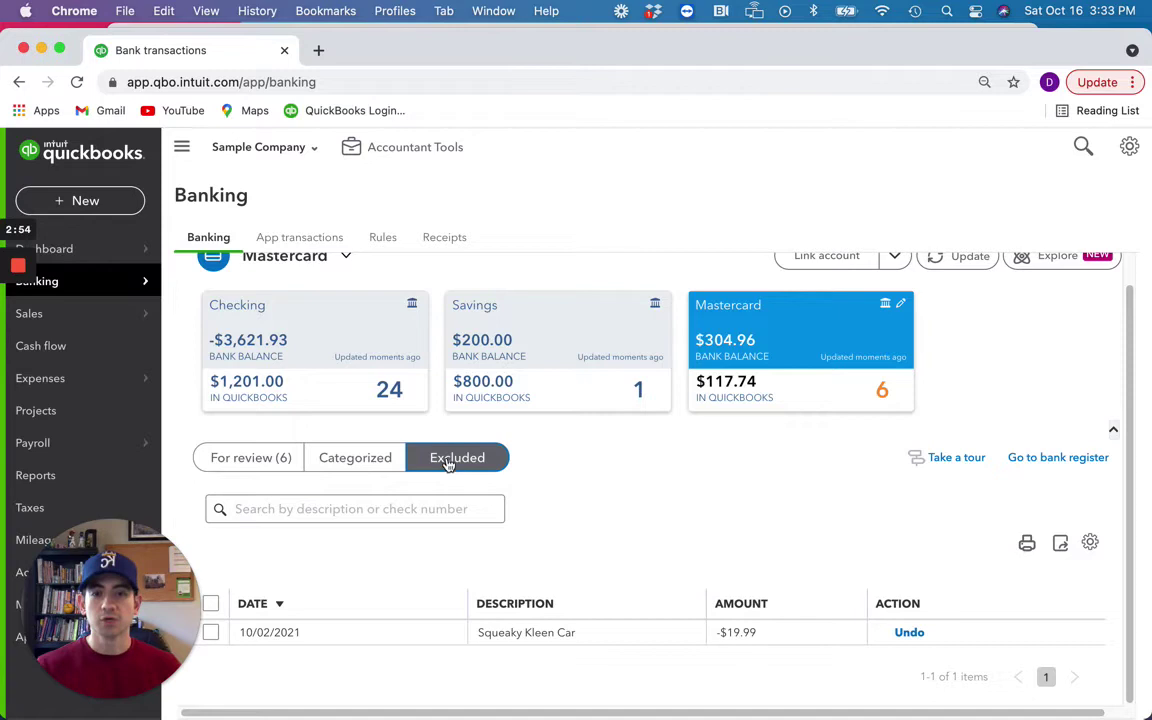
{"action": "left_click", "coordinate": [909, 633]}
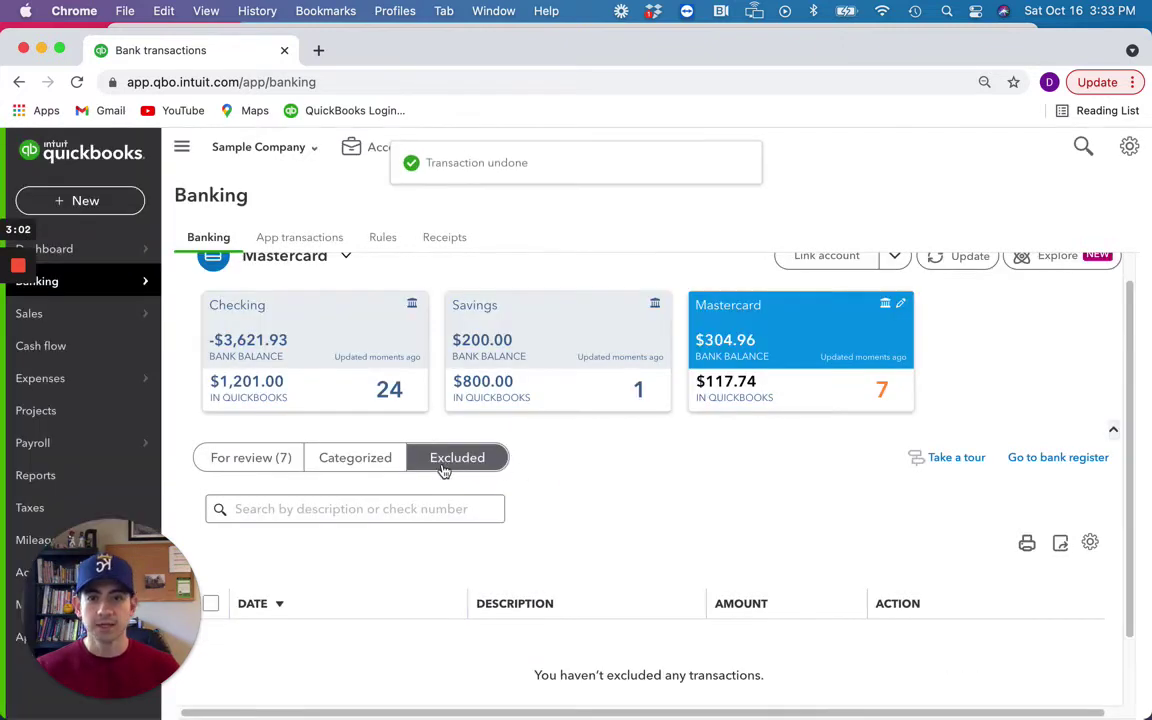
{"action": "left_click", "coordinate": [249, 460]}
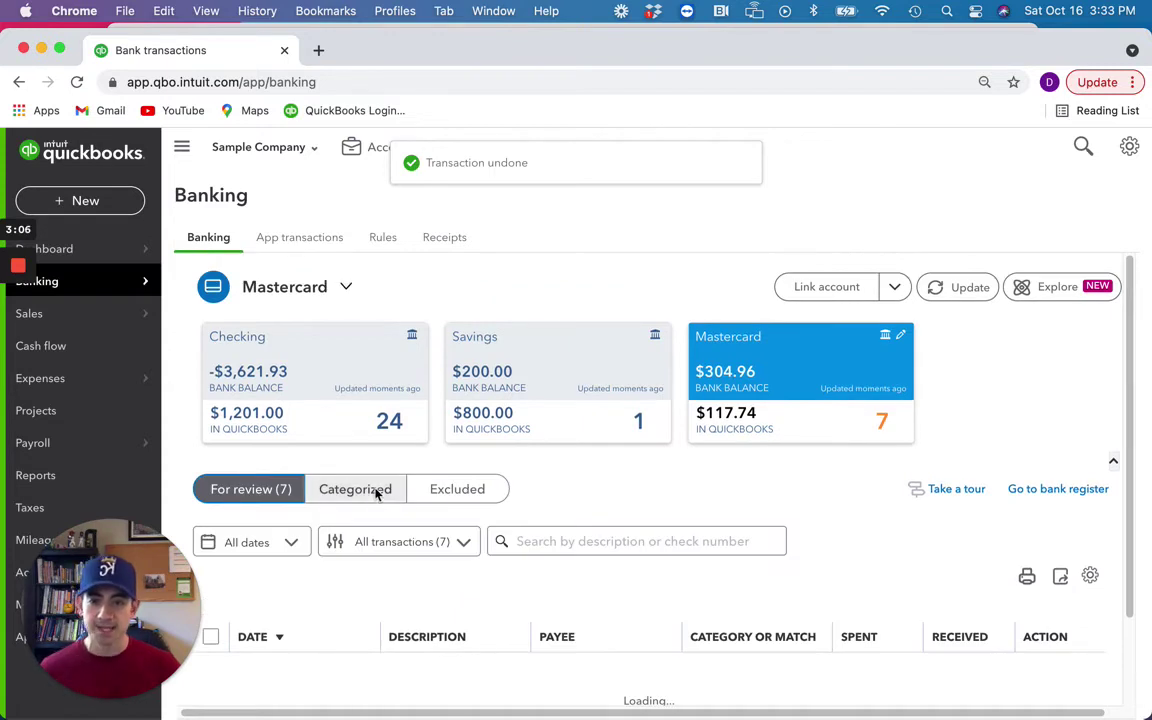
{"action": "scroll", "coordinate": [491, 524], "scroll_direction": "down", "scroll_amount": 2}
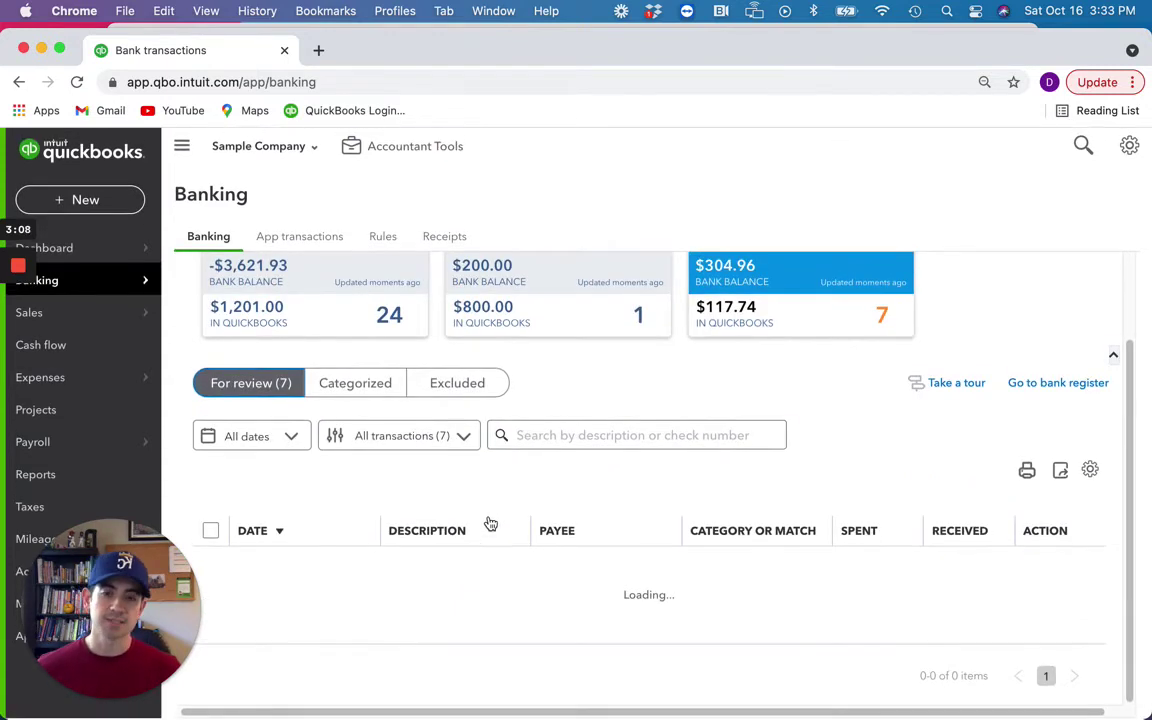
{"action": "scroll", "coordinate": [576, 540], "scroll_direction": "down", "scroll_amount": 1}
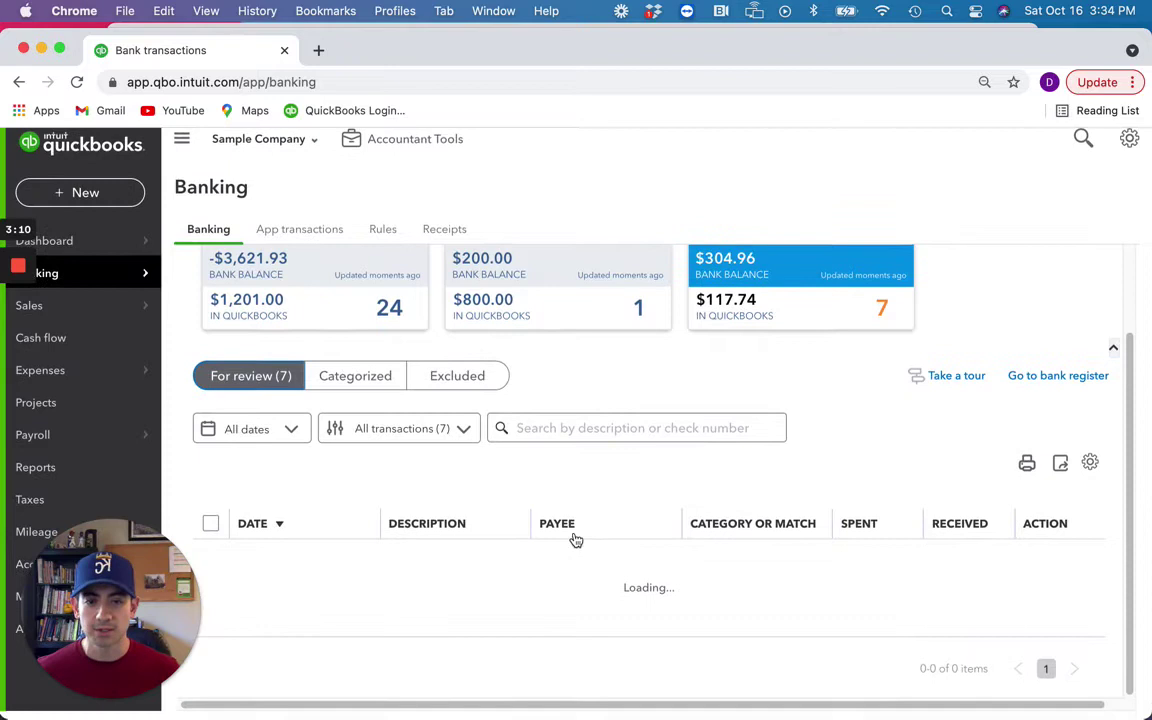
{"action": "scroll", "coordinate": [576, 540], "scroll_direction": "down", "scroll_amount": 2}
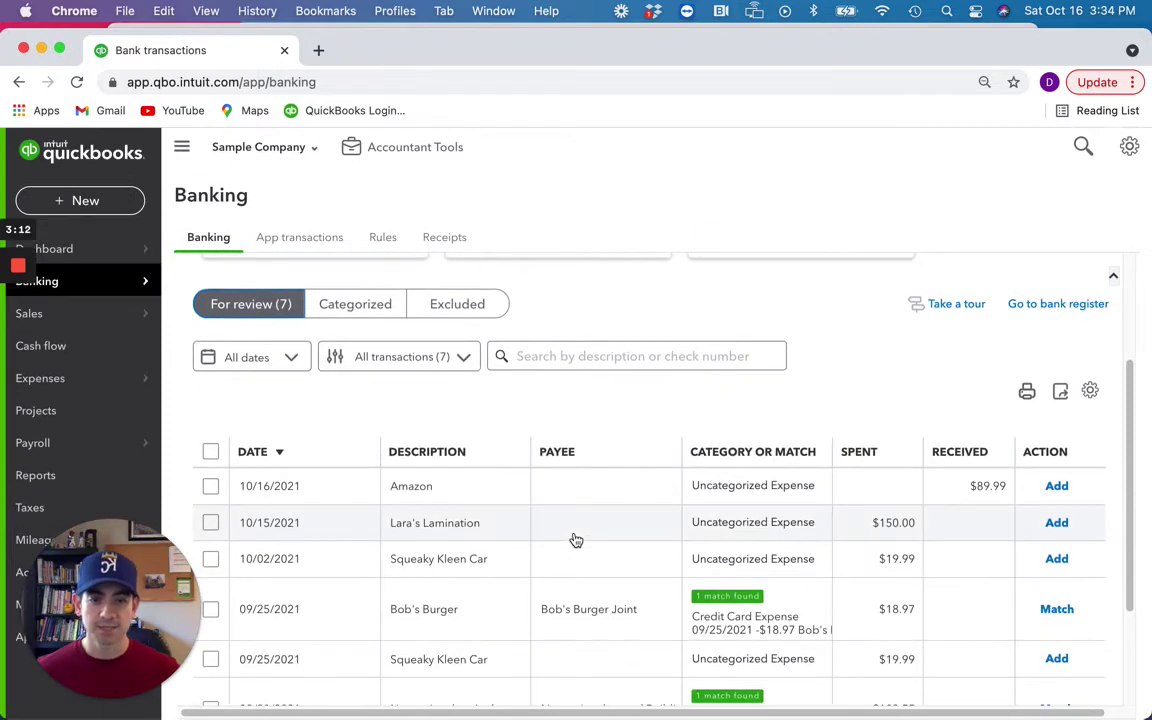
{"action": "scroll", "coordinate": [576, 540], "scroll_direction": "down", "scroll_amount": 2}
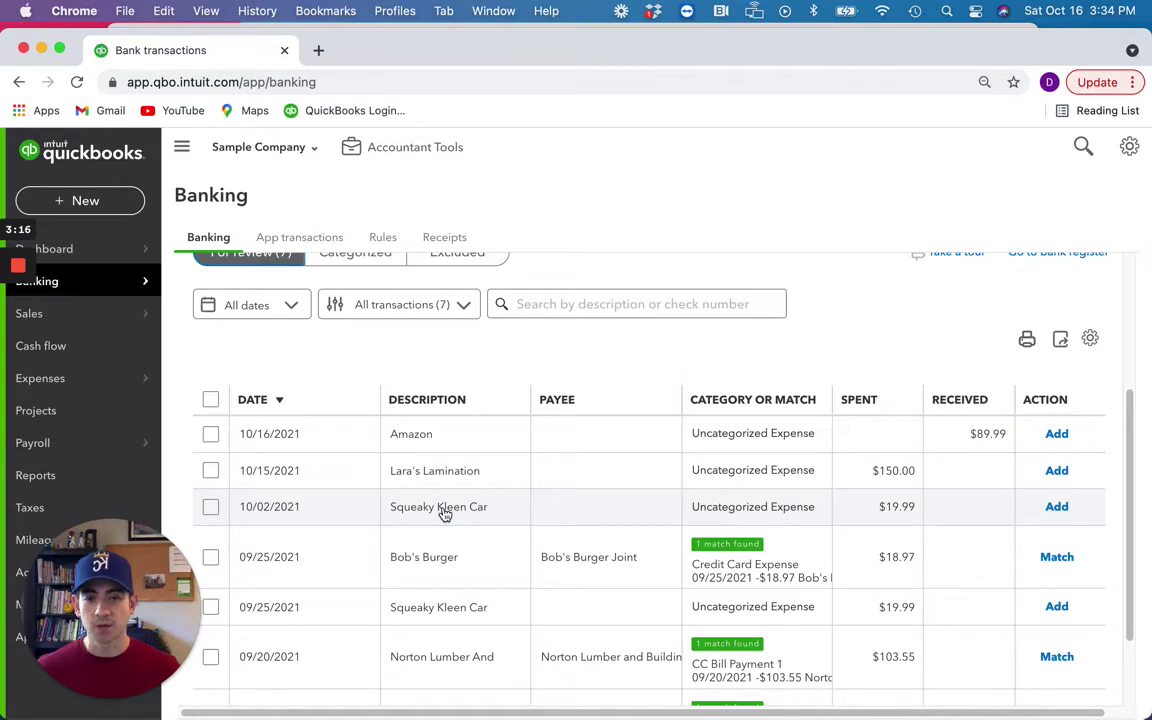
Set the vendor of the 10/02/2021 $19.99 charge to Squeaky Kleen Car Wash.
{"action": "left_click", "coordinate": [444, 511]}
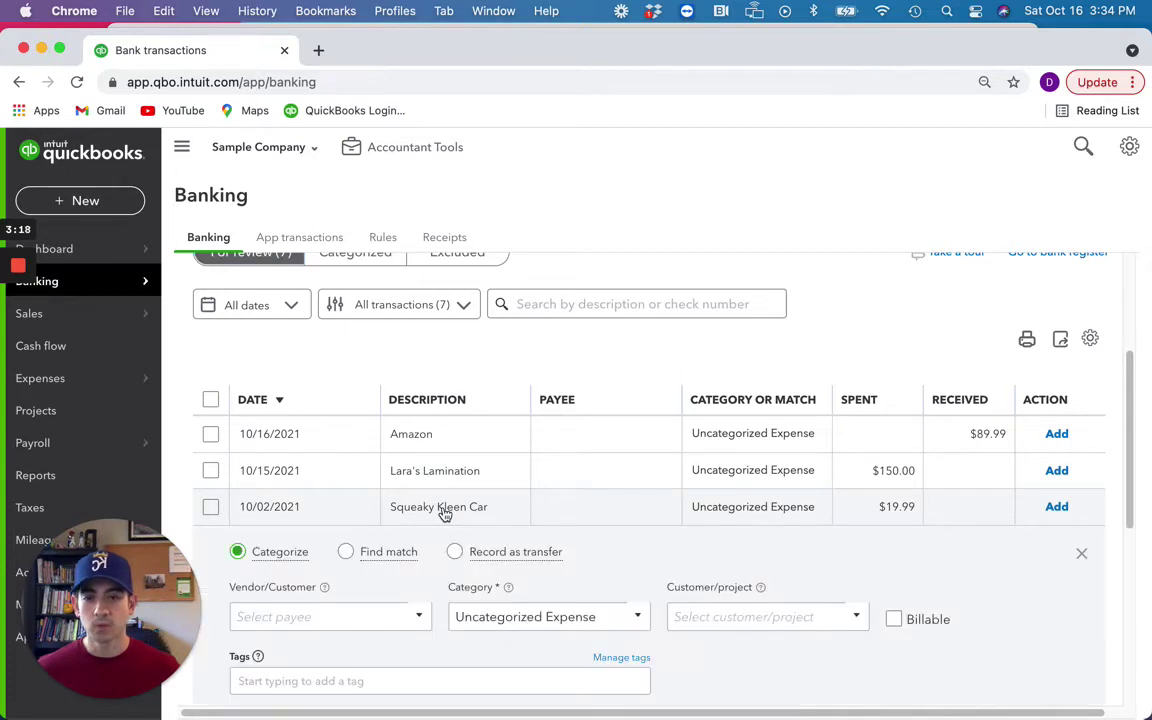
{"action": "scroll", "coordinate": [460, 565], "scroll_direction": "down", "scroll_amount": 1}
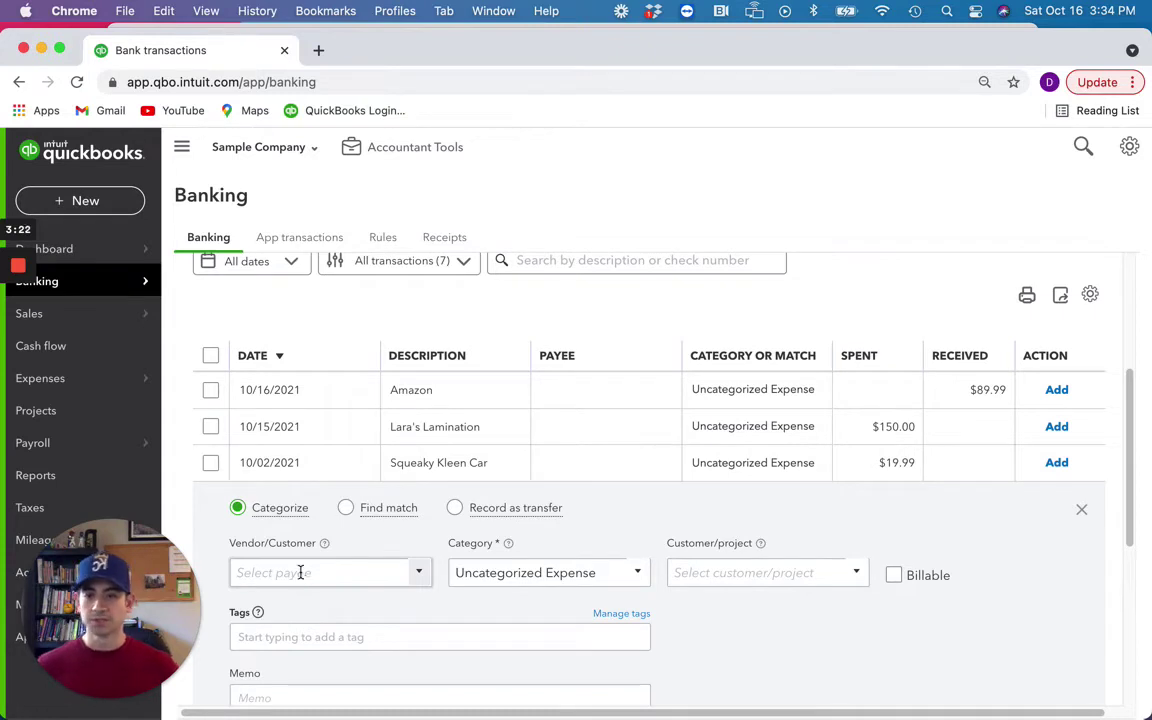
{"action": "scroll", "coordinate": [320, 580], "scroll_direction": "down", "scroll_amount": 1}
{"action": "left_click", "coordinate": [342, 586]}
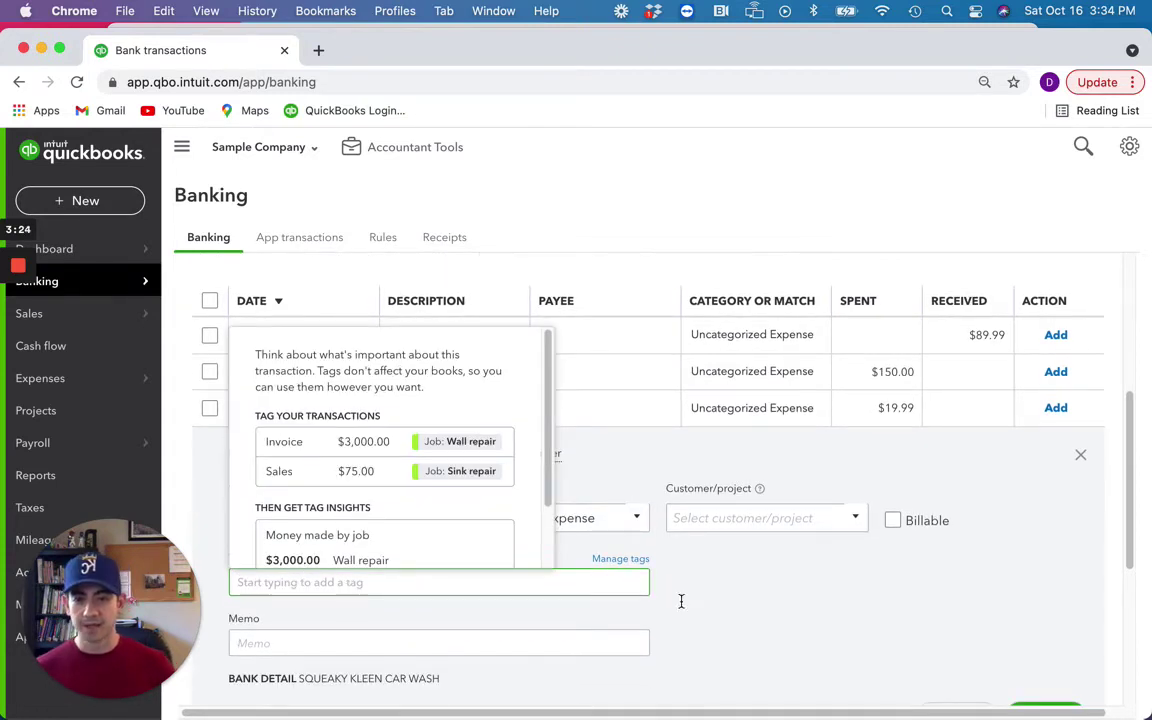
{"action": "left_click", "coordinate": [322, 514]}
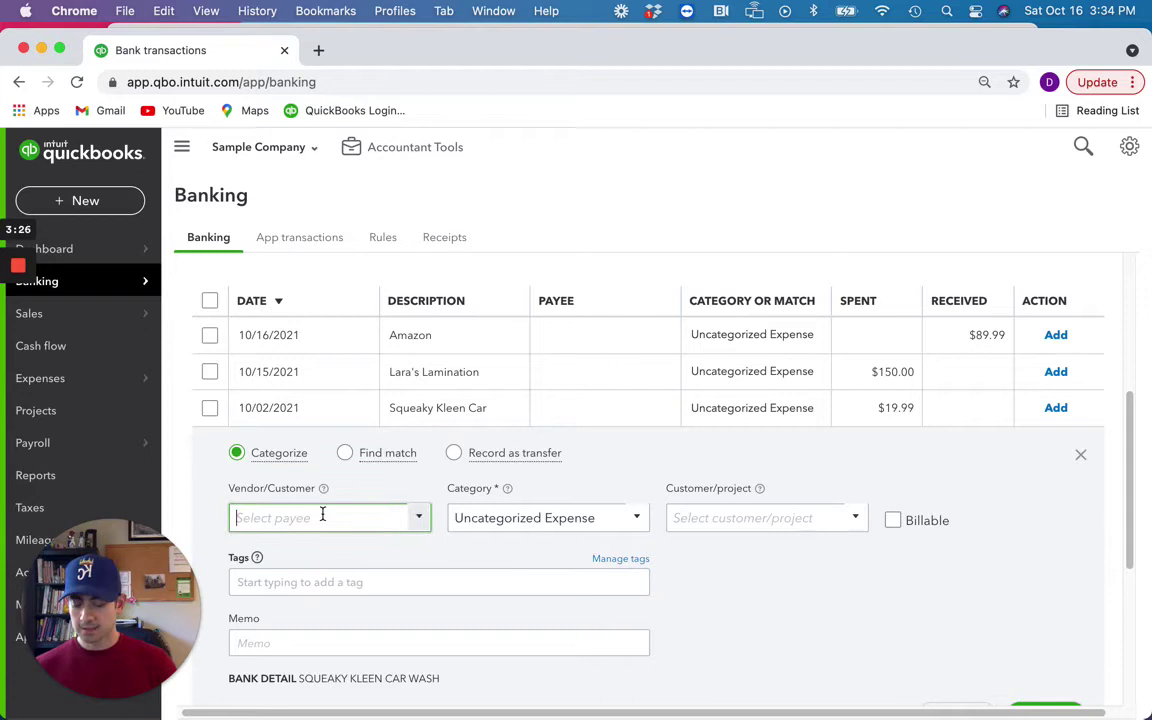
{"action": "type", "text": "Squeaky Kleen Car Wash"}
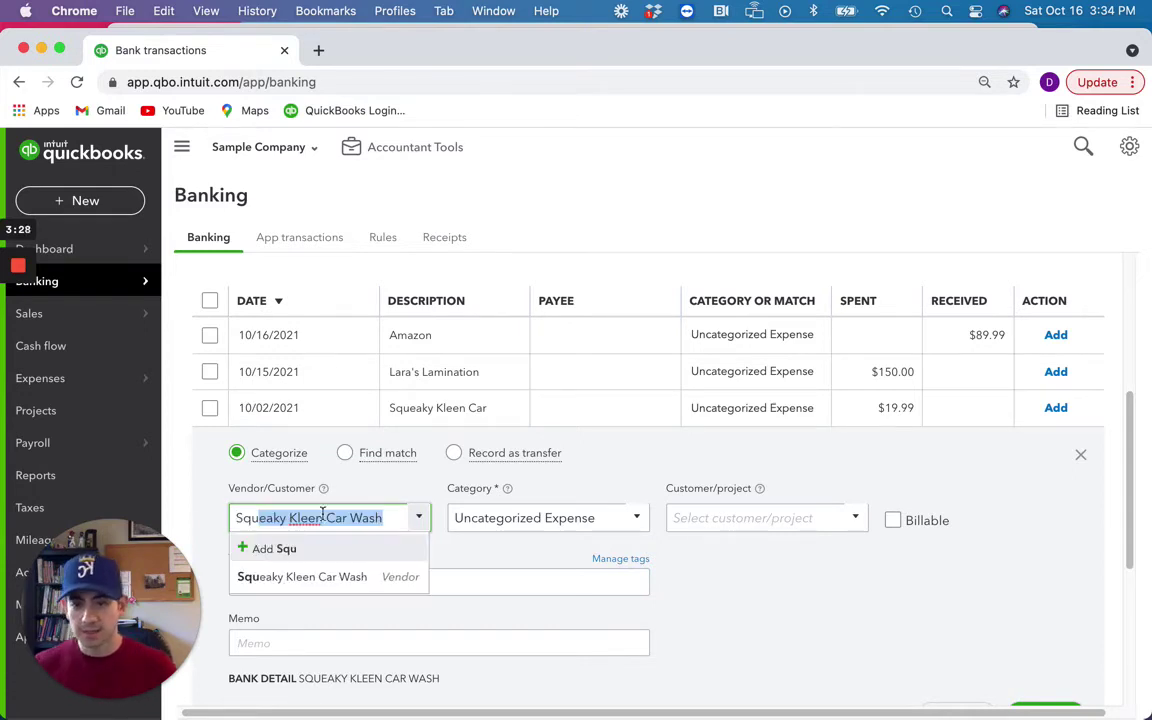
{"action": "left_click", "coordinate": [342, 578]}
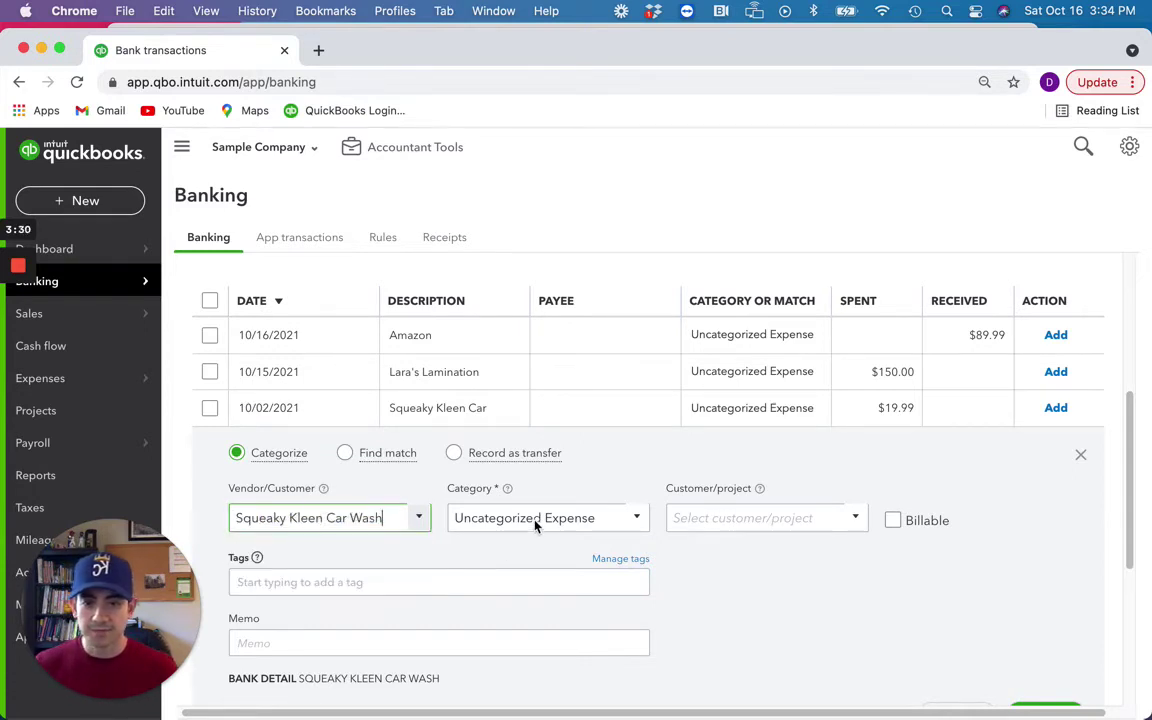
Search 'person' in Category and assign Personal Expense (Equity) to the charge.
{"action": "left_click", "coordinate": [616, 522]}
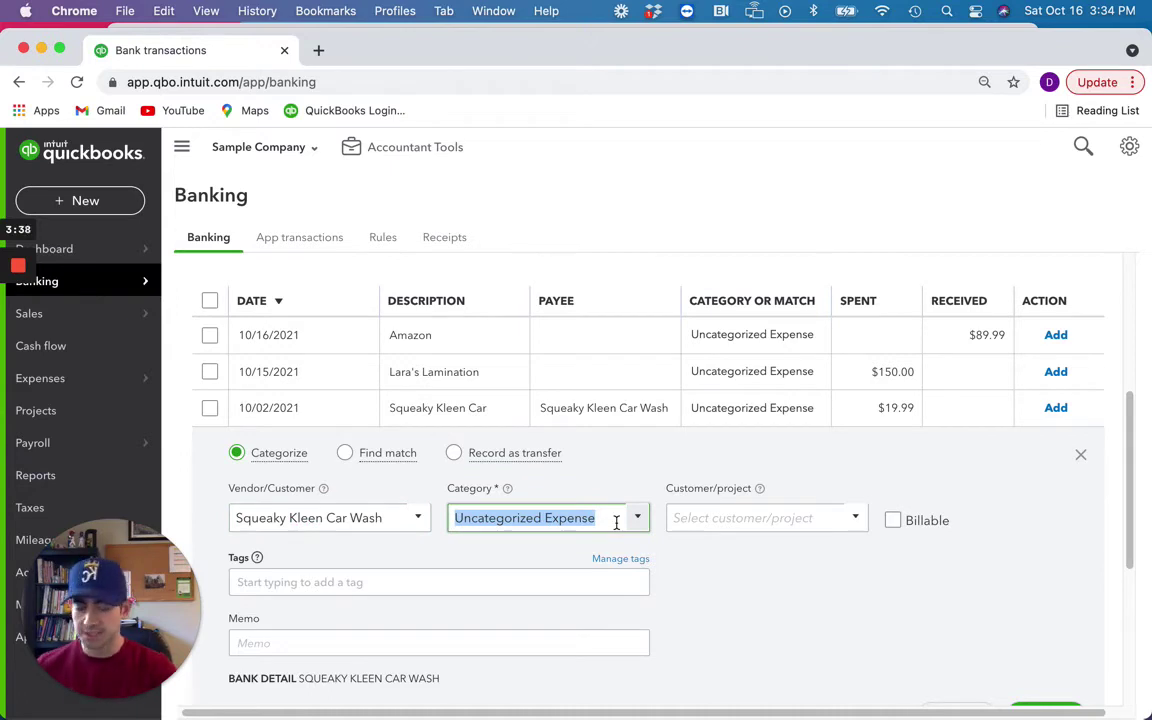
{"action": "type", "text": "p"}
{"action": "type", "text": "erson"}
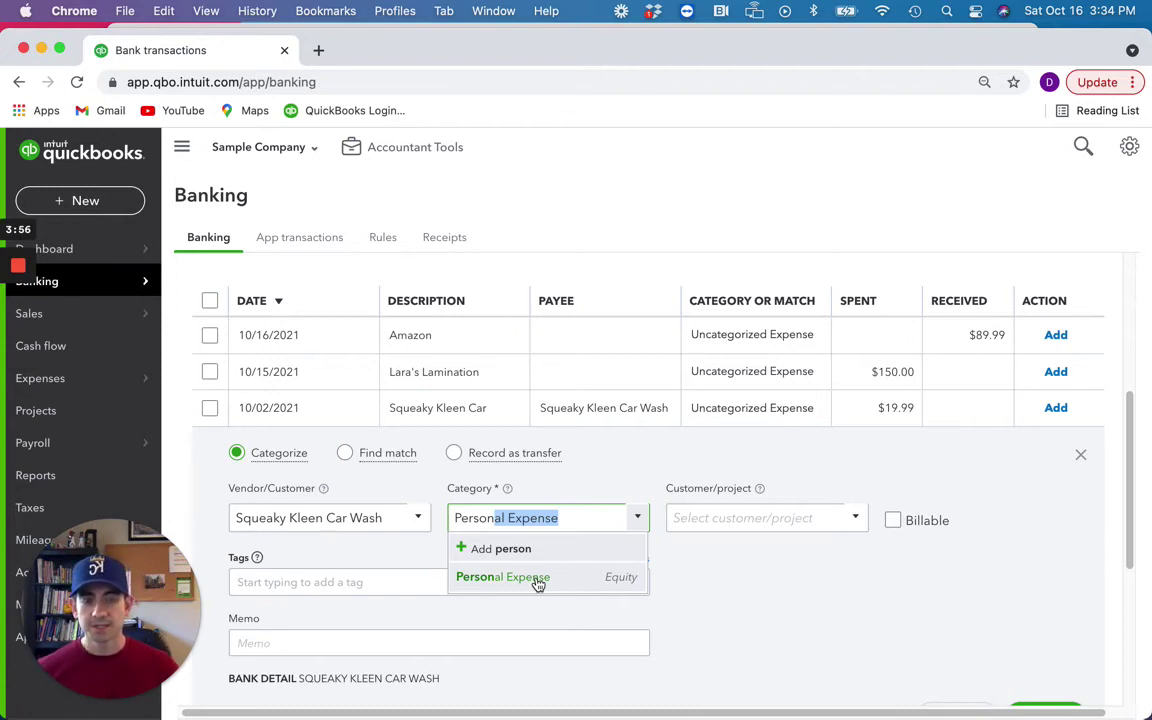
{"action": "left_click", "coordinate": [537, 580]}
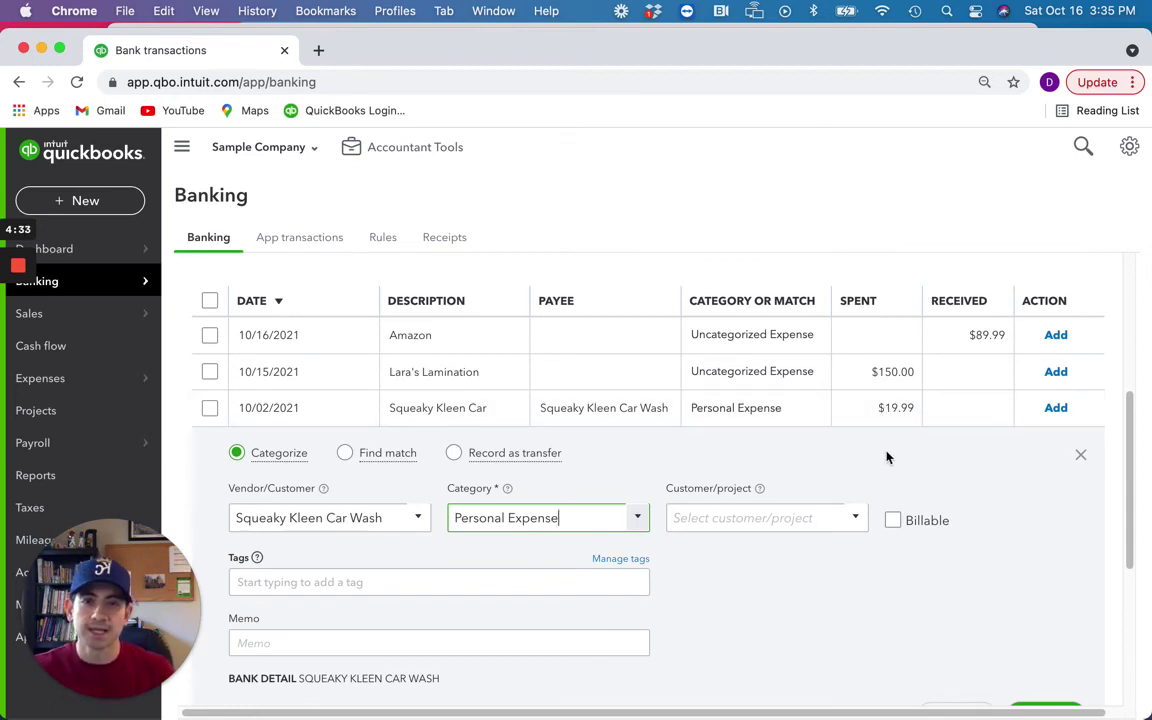
Add the $19.99 Squeaky Kleen Car Wash charge categorized as Personal Expense.
{"action": "scroll", "coordinate": [985, 506], "scroll_direction": "down", "scroll_amount": 3}
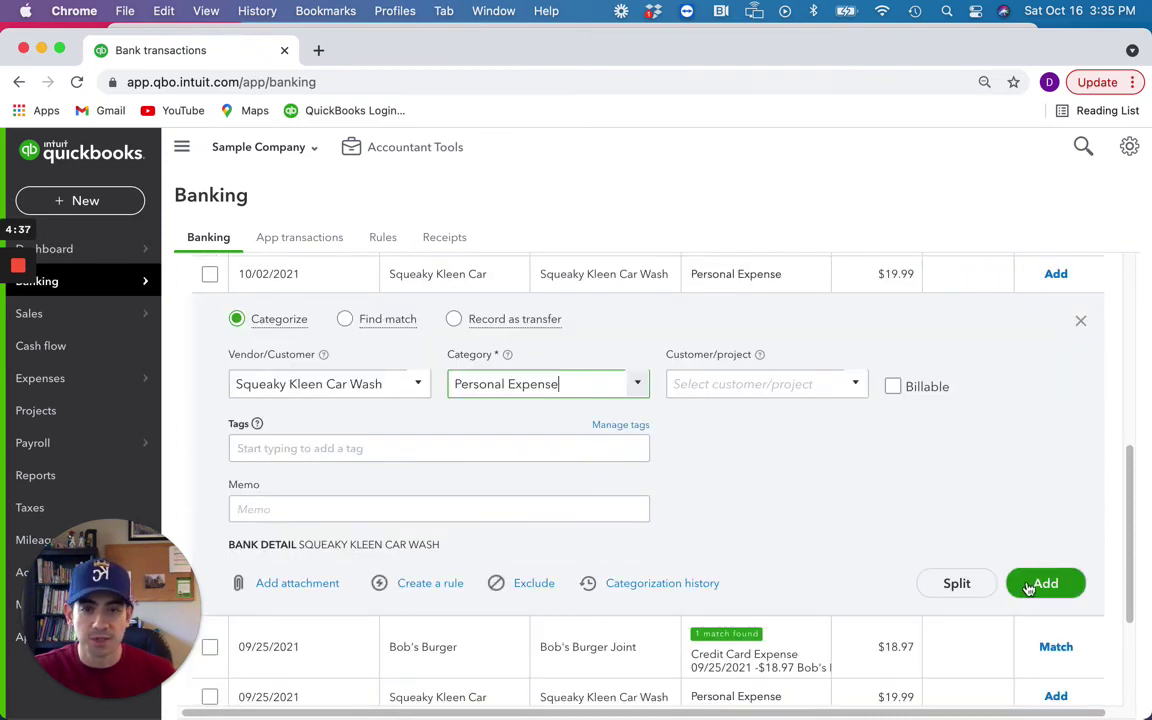
{"action": "left_click", "coordinate": [1028, 588]}
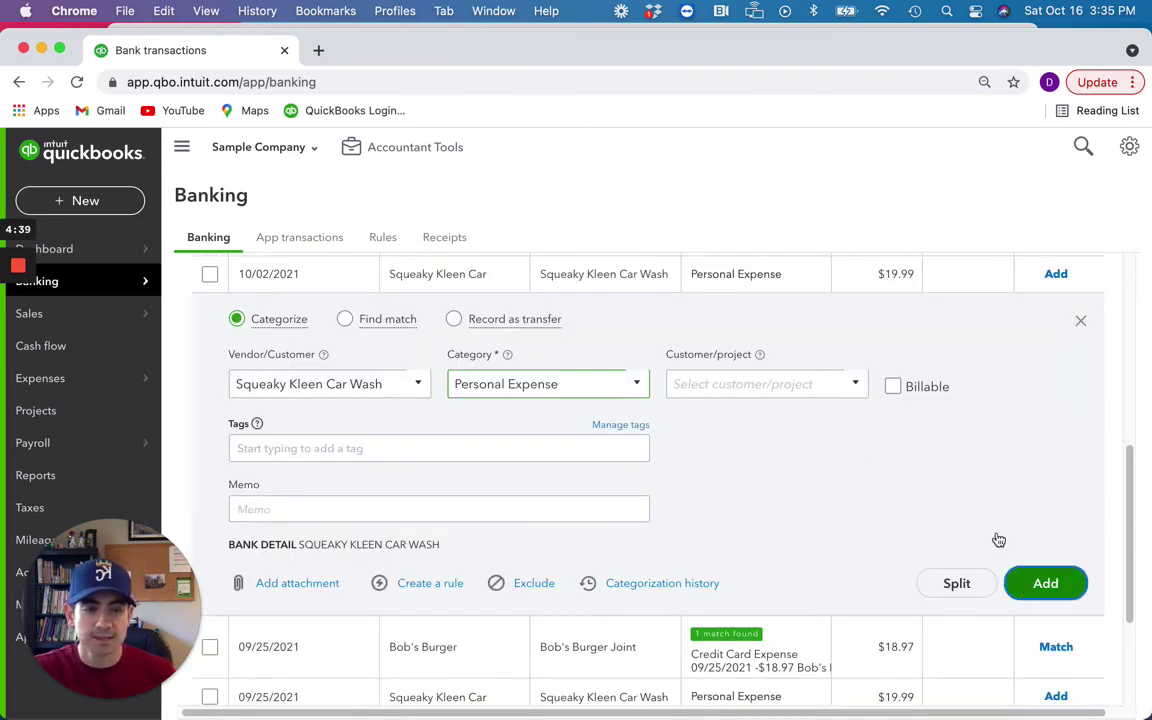